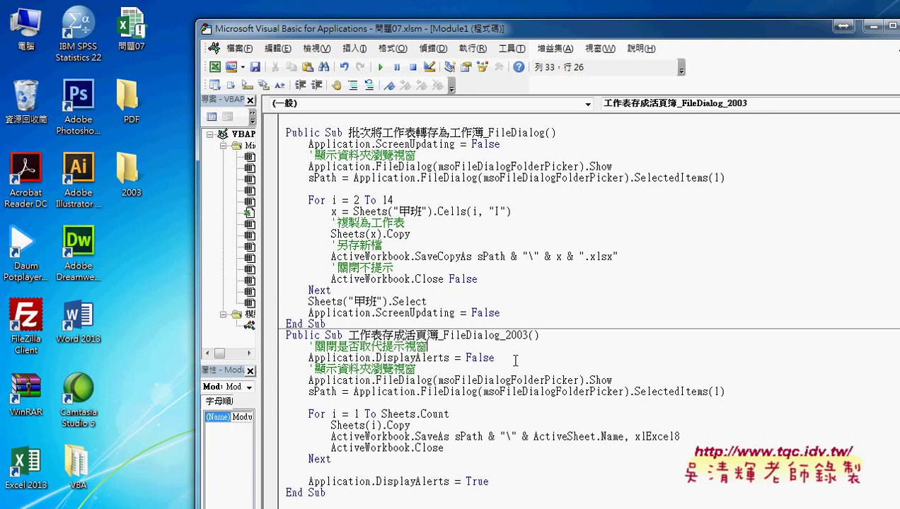
Point out the _2003 macro name suffix and the xlExcel8 format in the SaveAs line.
{"action": "left_click_drag", "start_coordinate": [525, 38], "coordinate": [521, 20]}
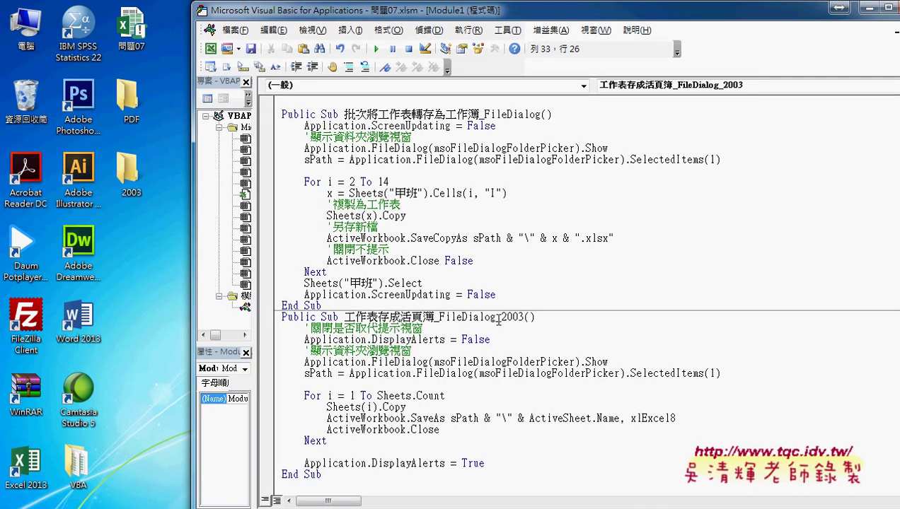
{"action": "left_click_drag", "start_coordinate": [496, 317], "coordinate": [524, 317]}
{"action": "left_click", "coordinate": [433, 418]}
{"action": "left_click_drag", "start_coordinate": [676, 418], "coordinate": [620, 418]}
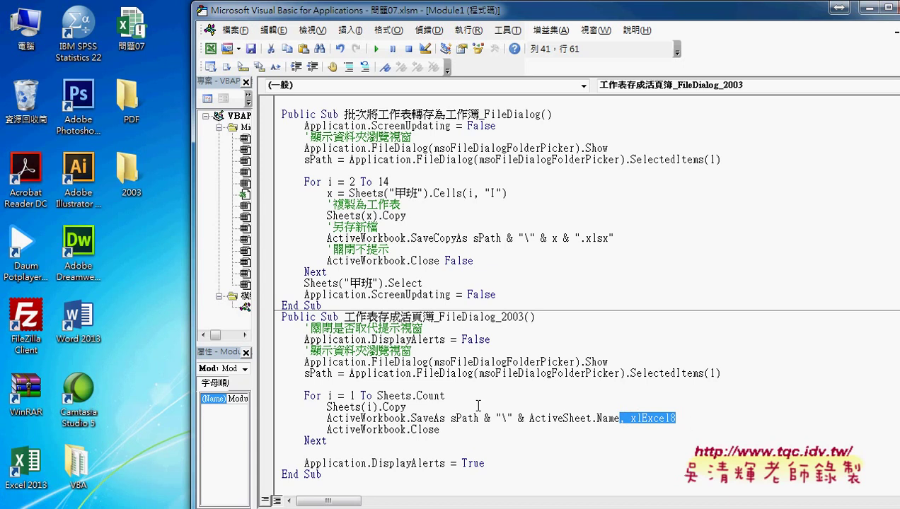
Run the macro and choose the desktop 2003 folder as the save destination.
{"action": "left_click", "coordinate": [376, 49]}
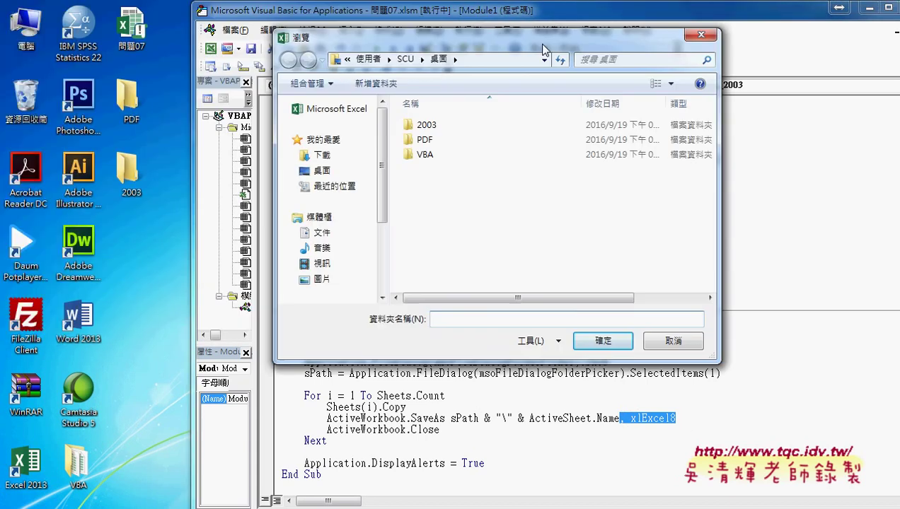
{"action": "left_click", "coordinate": [436, 127]}
{"action": "double_click", "coordinate": [437, 128]}
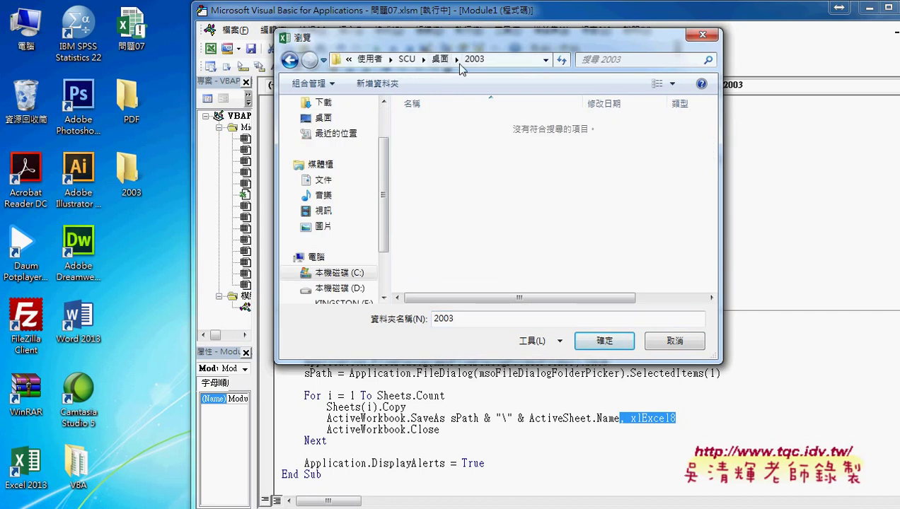
{"action": "left_click", "coordinate": [626, 343]}
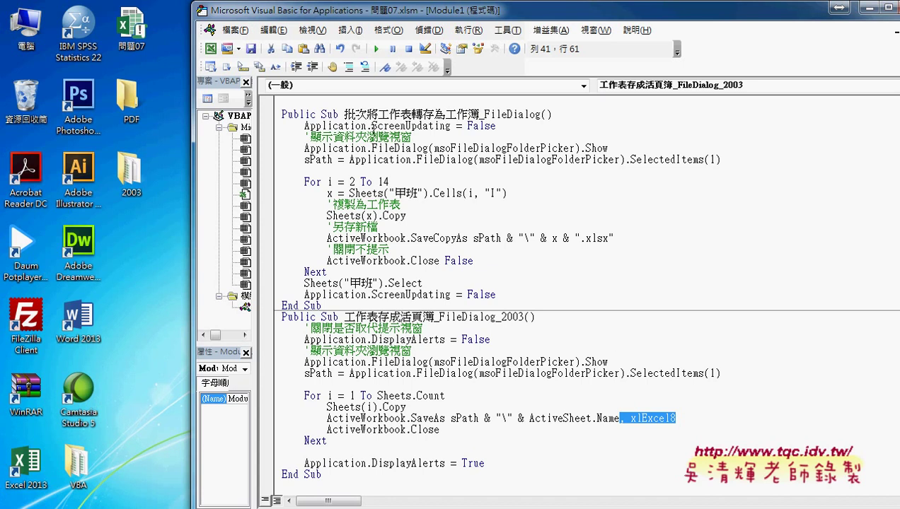
{"action": "left_click_drag", "start_coordinate": [373, 125], "coordinate": [452, 126]}
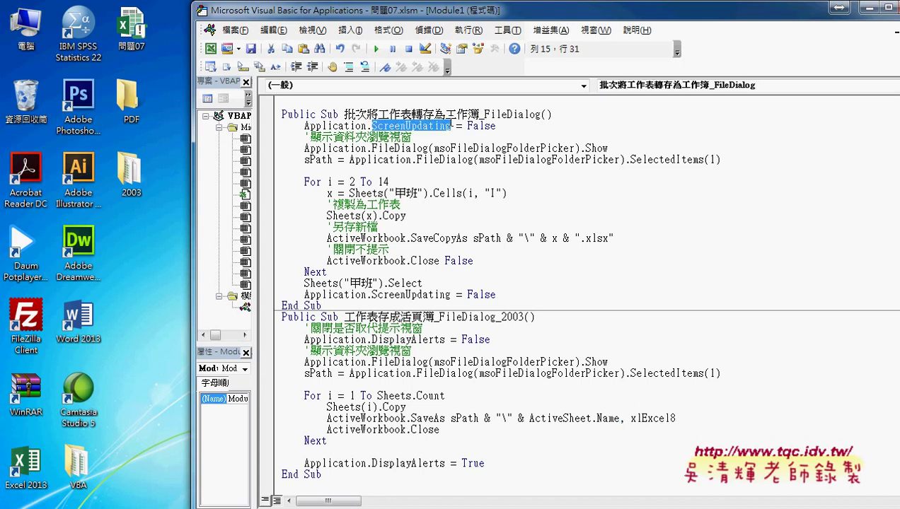
{"action": "left_click_drag", "start_coordinate": [372, 340], "coordinate": [447, 340]}
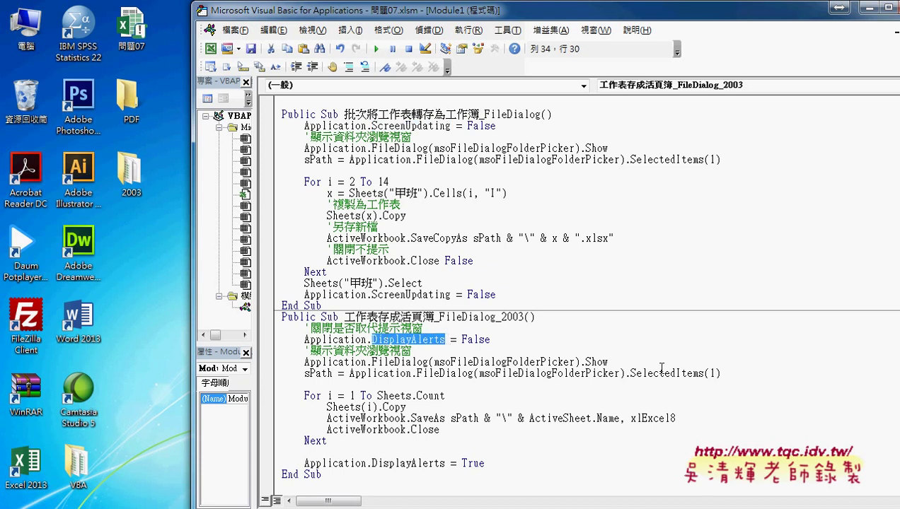
{"action": "left_click", "coordinate": [450, 127]}
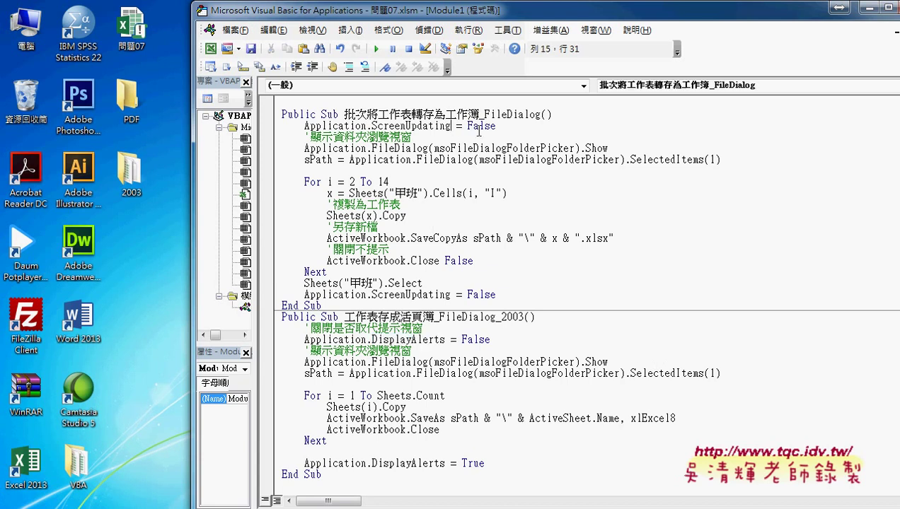
{"action": "left_click_drag", "start_coordinate": [496, 126], "coordinate": [304, 126]}
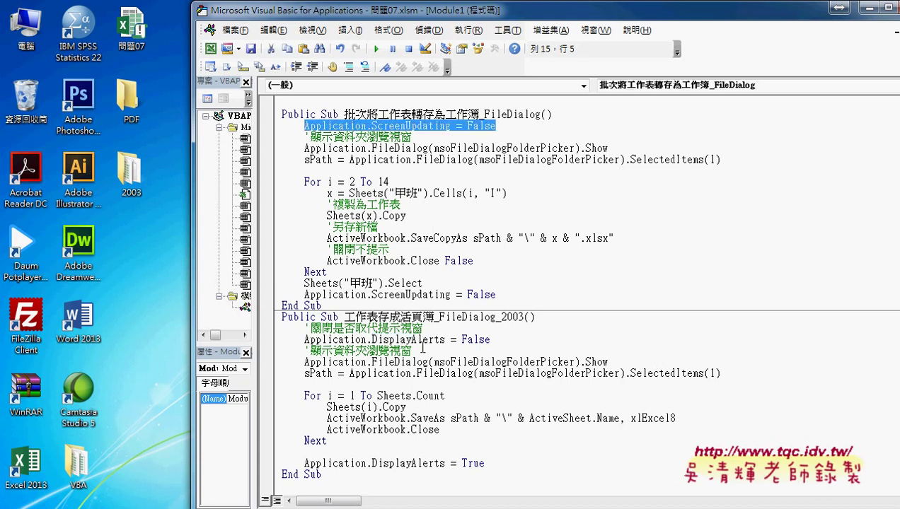
{"action": "left_click", "coordinate": [433, 429]}
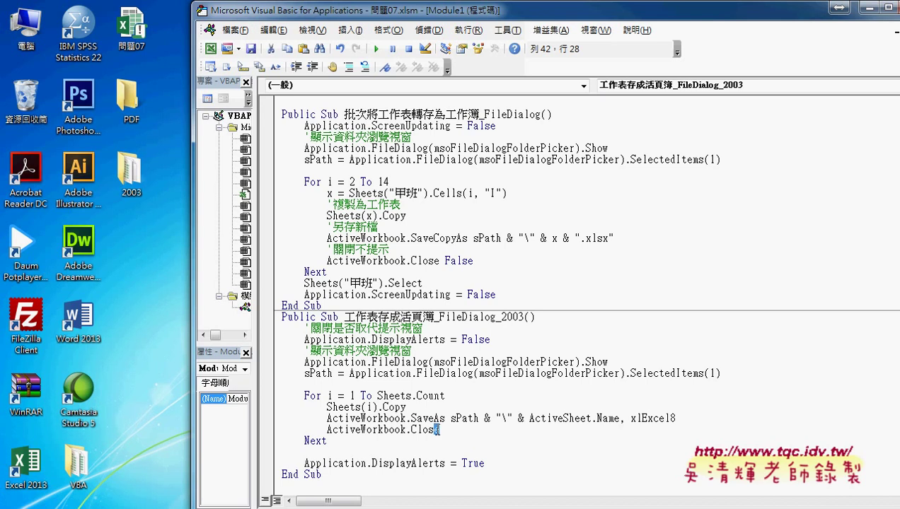
{"action": "double_click", "coordinate": [436, 429]}
{"action": "left_click_drag", "start_coordinate": [495, 126], "coordinate": [305, 126]}
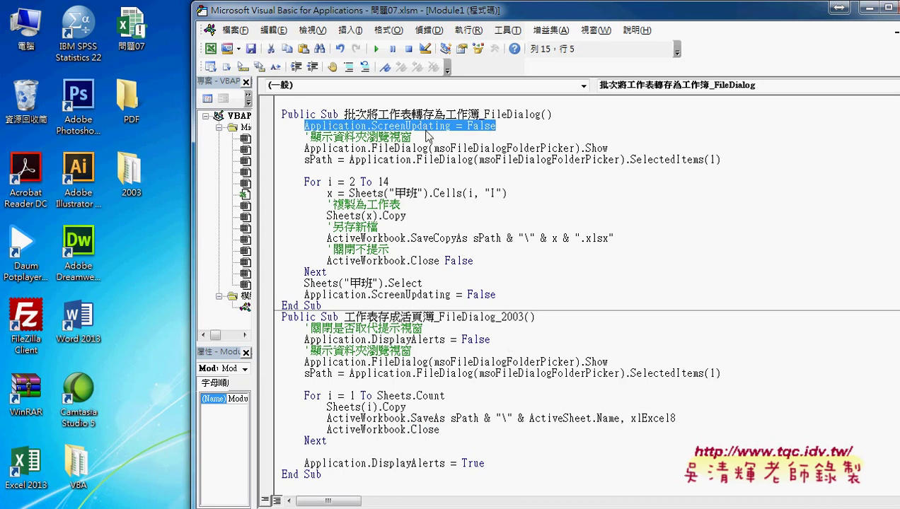
{"action": "left_click", "coordinate": [132, 185]}
{"action": "double_click", "coordinate": [132, 185]}
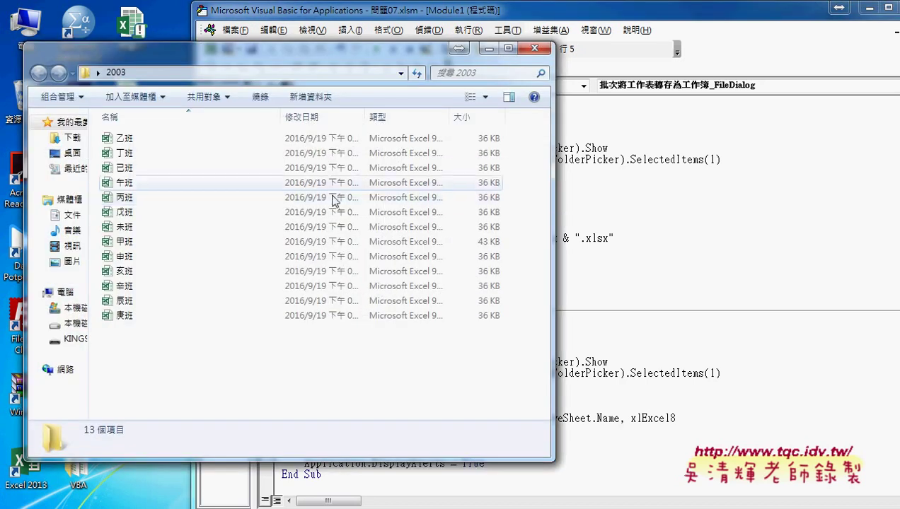
{"action": "left_click", "coordinate": [139, 140]}
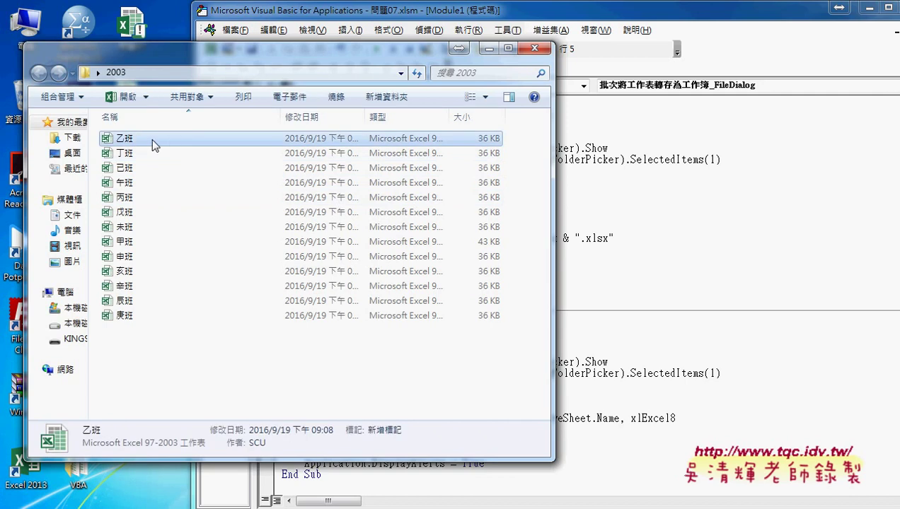
{"action": "right_click", "coordinate": [126, 139]}
{"action": "left_click", "coordinate": [163, 459]}
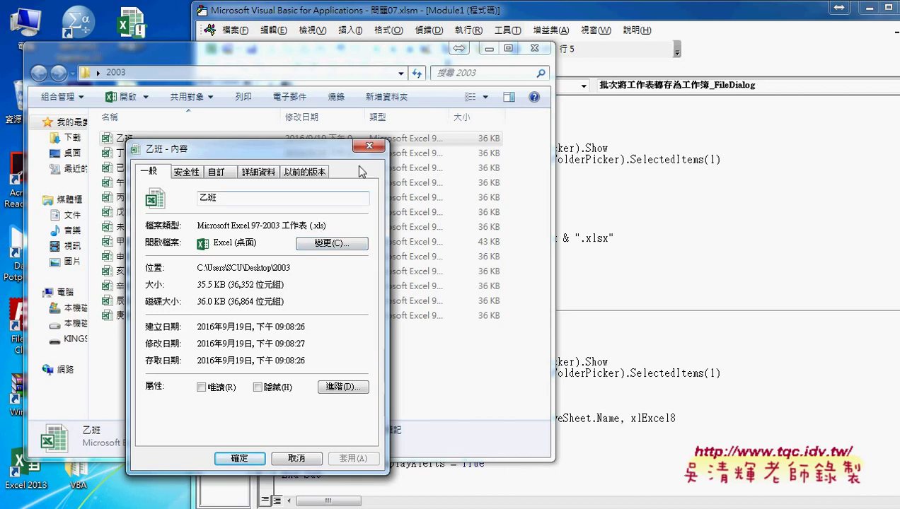
{"action": "left_click", "coordinate": [370, 147]}
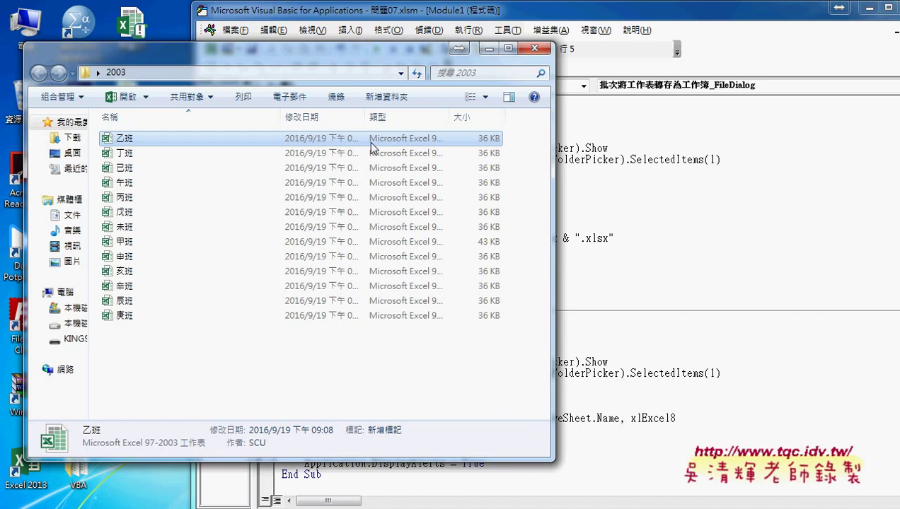
{"action": "left_click", "coordinate": [535, 49]}
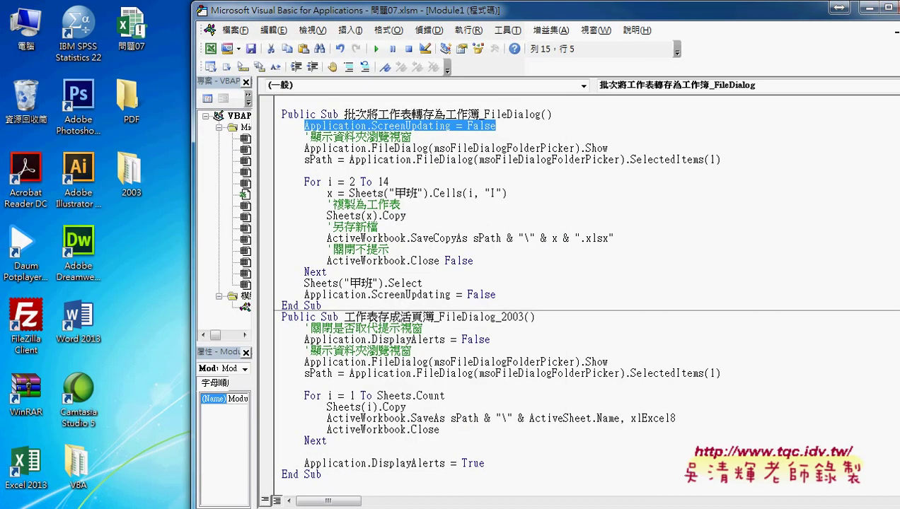
Switch to the 程式碼 document and scroll to Sub 用Outlook郵寄 on page 11.
{"action": "left_click", "coordinate": [168, 451]}
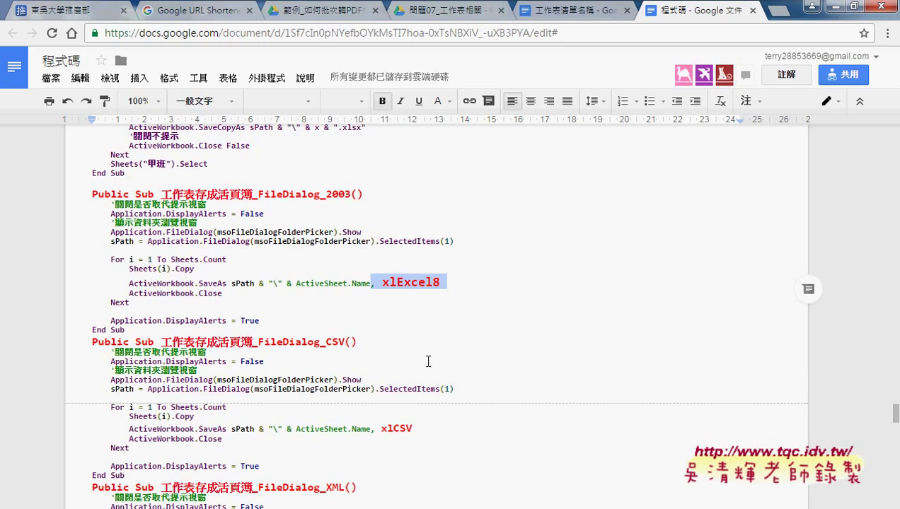
{"action": "scroll", "coordinate": [427, 362], "scroll_direction": "up", "scroll_amount": 3}
{"action": "scroll", "coordinate": [428, 362], "scroll_direction": "up", "scroll_amount": 3}
{"action": "scroll", "coordinate": [428, 361], "scroll_direction": "up", "scroll_amount": 3}
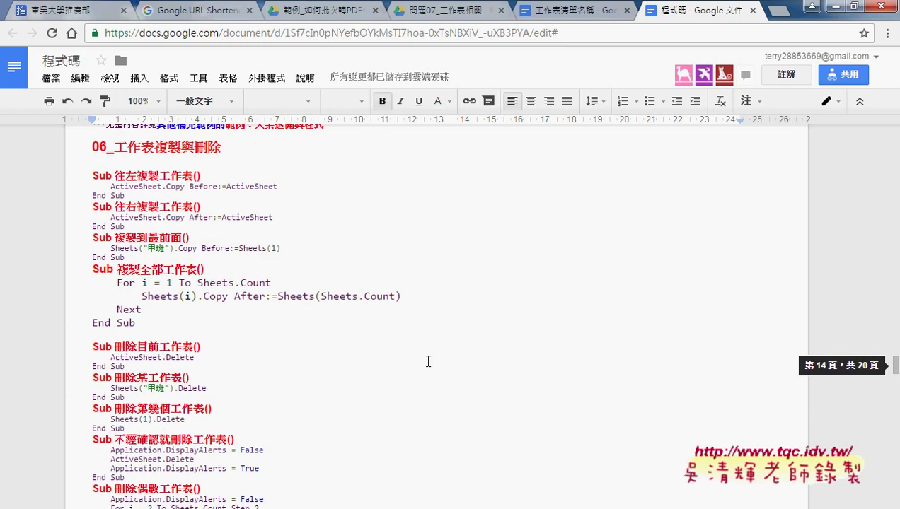
{"action": "scroll", "coordinate": [428, 361], "scroll_direction": "up", "scroll_amount": 3}
{"action": "scroll", "coordinate": [428, 361], "scroll_direction": "up", "scroll_amount": 5}
{"action": "scroll", "coordinate": [428, 361], "scroll_direction": "up", "scroll_amount": 5}
{"action": "scroll", "coordinate": [428, 361], "scroll_direction": "up", "scroll_amount": 5}
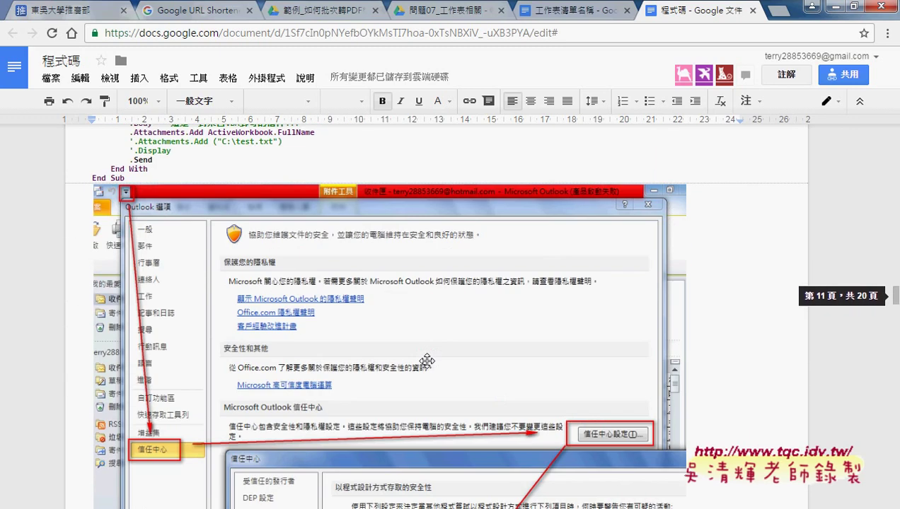
{"action": "scroll", "coordinate": [427, 361], "scroll_direction": "up", "scroll_amount": 3}
{"action": "scroll", "coordinate": [428, 361], "scroll_direction": "up", "scroll_amount": 4}
{"action": "scroll", "coordinate": [428, 362], "scroll_direction": "up", "scroll_amount": 2}
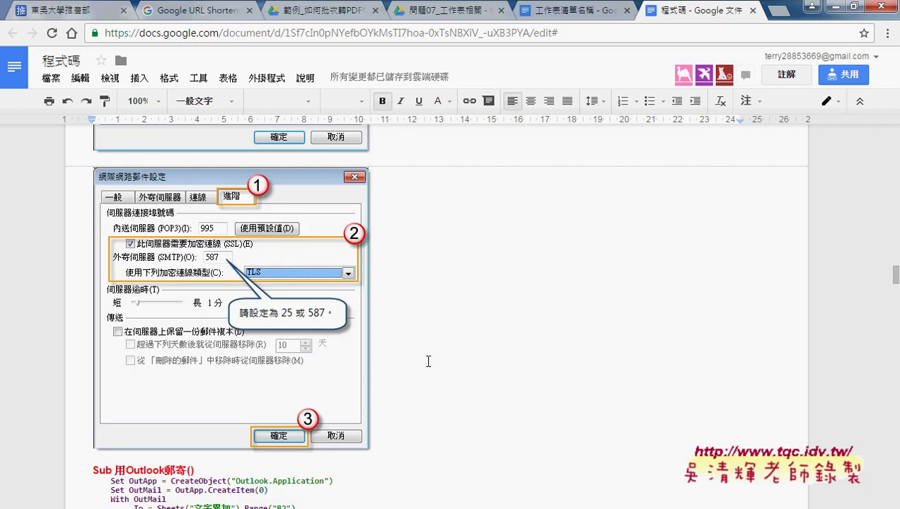
{"action": "scroll", "coordinate": [428, 362], "scroll_direction": "down", "scroll_amount": 1}
{"action": "scroll", "coordinate": [427, 361], "scroll_direction": "down", "scroll_amount": 4}
{"action": "scroll", "coordinate": [427, 362], "scroll_direction": "down", "scroll_amount": 2}
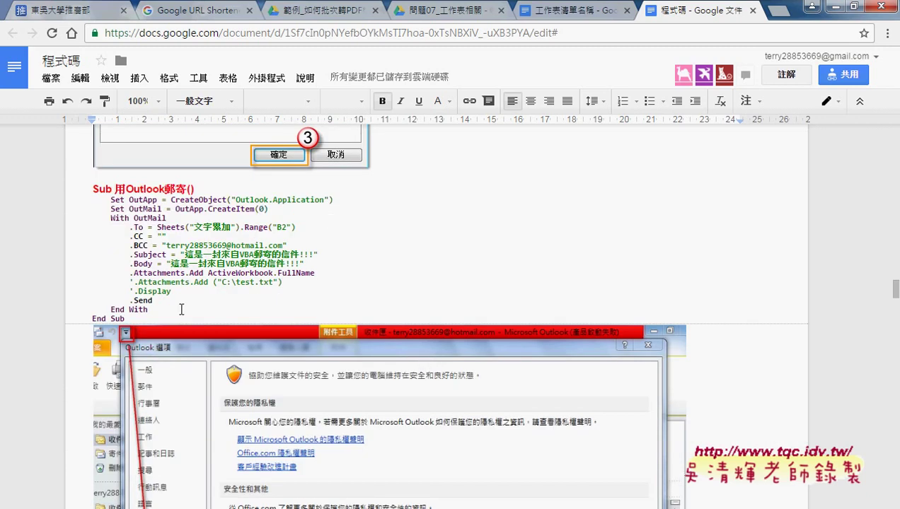
Set the Outlook macro's code lines, Set OutApp through End Sub, to font size 12.
{"action": "left_click_drag", "start_coordinate": [128, 318], "coordinate": [88, 205]}
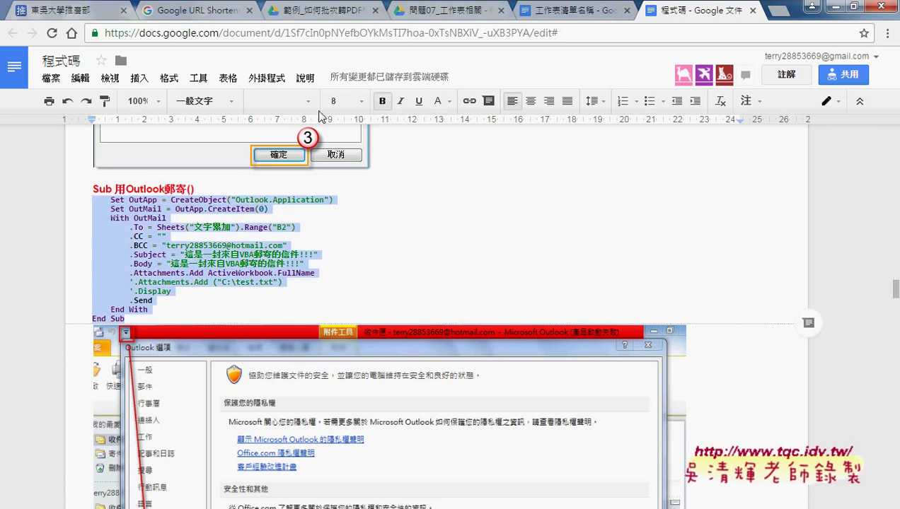
{"action": "left_click", "coordinate": [360, 101]}
{"action": "left_click", "coordinate": [354, 210]}
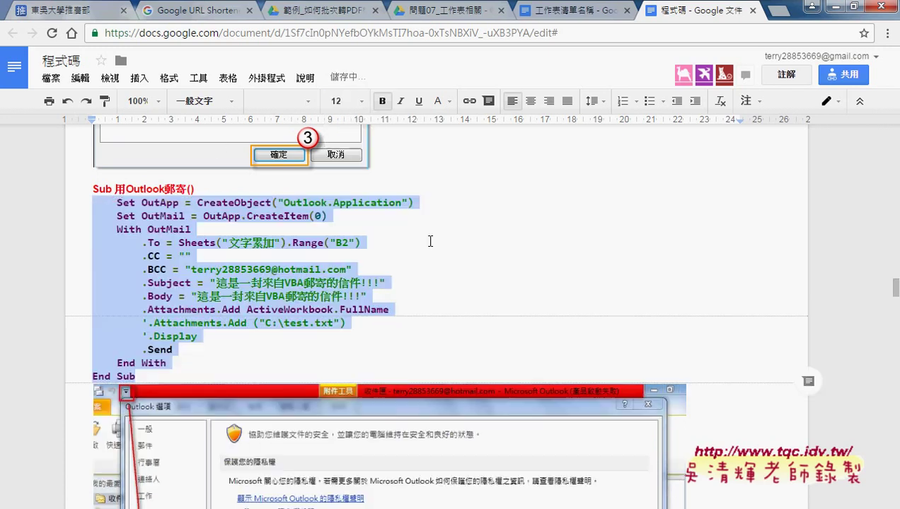
{"action": "left_click", "coordinate": [189, 256]}
Highlight CreateObject, the "Outlook.Application" string and the OutApp variable in turn.
{"action": "left_click_drag", "start_coordinate": [198, 203], "coordinate": [271, 203]}
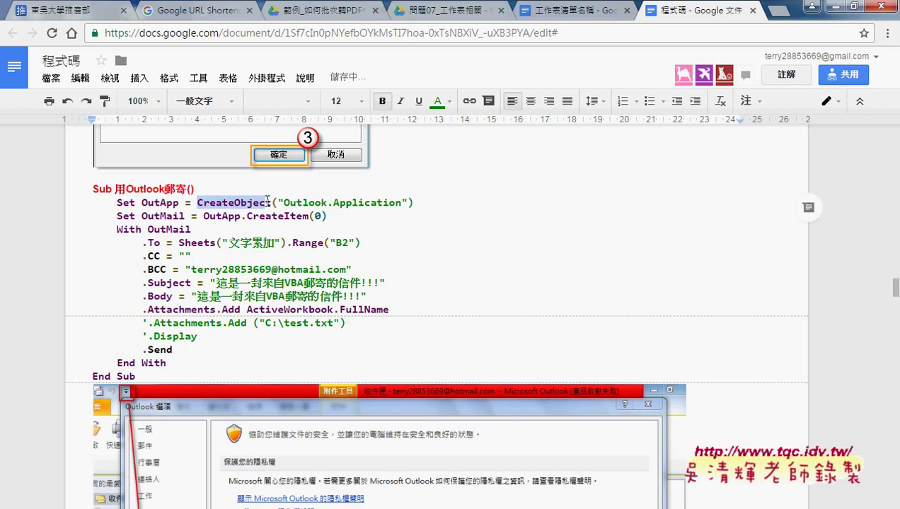
{"action": "left_click_drag", "start_coordinate": [408, 203], "coordinate": [278, 203]}
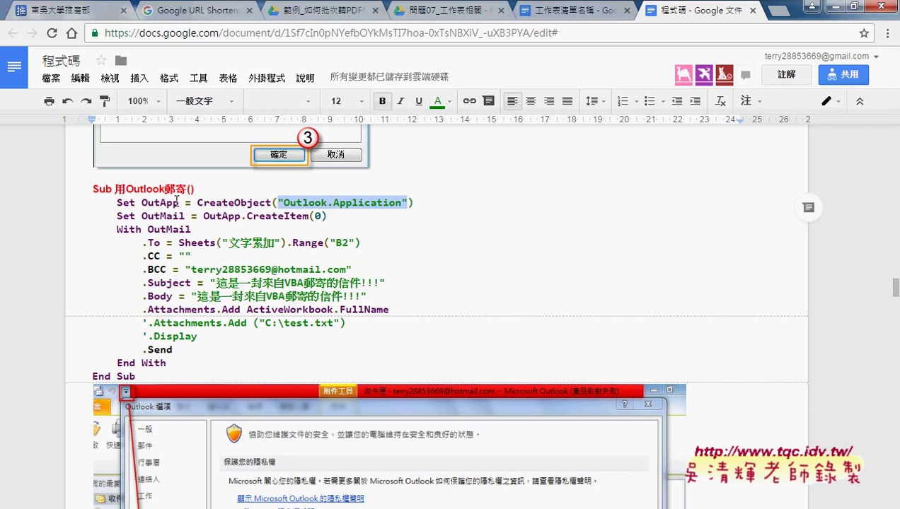
{"action": "left_click_drag", "start_coordinate": [178, 203], "coordinate": [142, 203]}
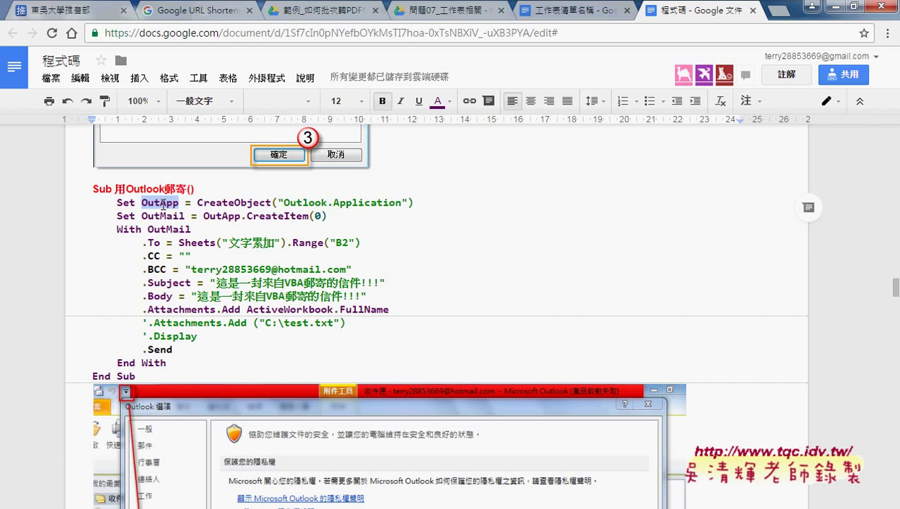
{"action": "left_click_drag", "start_coordinate": [203, 215], "coordinate": [240, 216]}
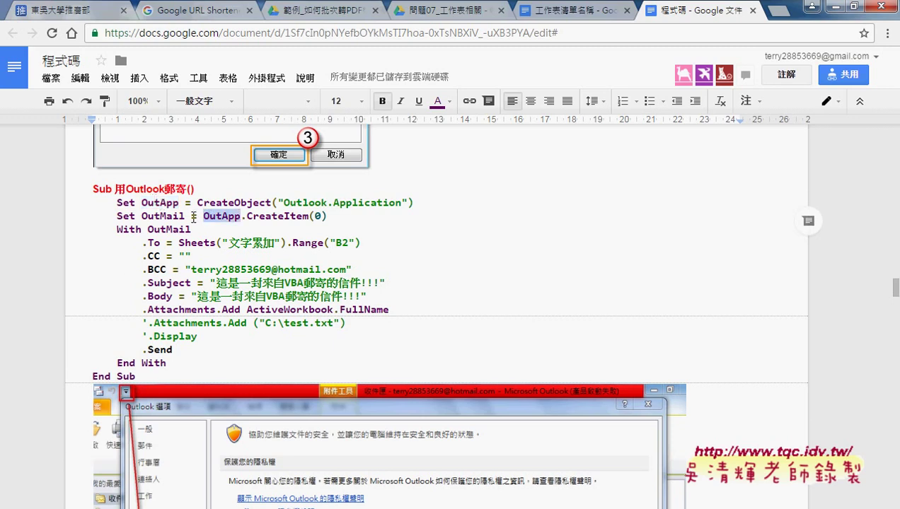
{"action": "left_click_drag", "start_coordinate": [247, 216], "coordinate": [309, 216]}
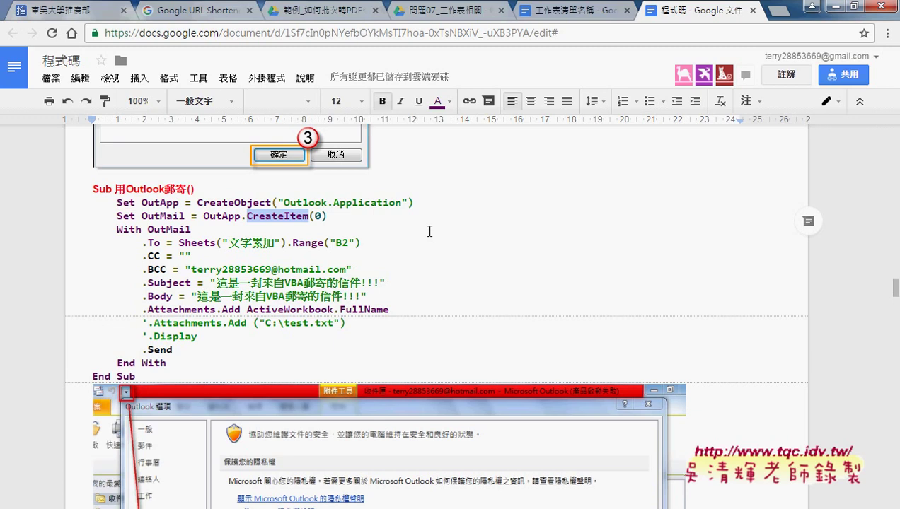
{"action": "left_click_drag", "start_coordinate": [314, 216], "coordinate": [322, 215]}
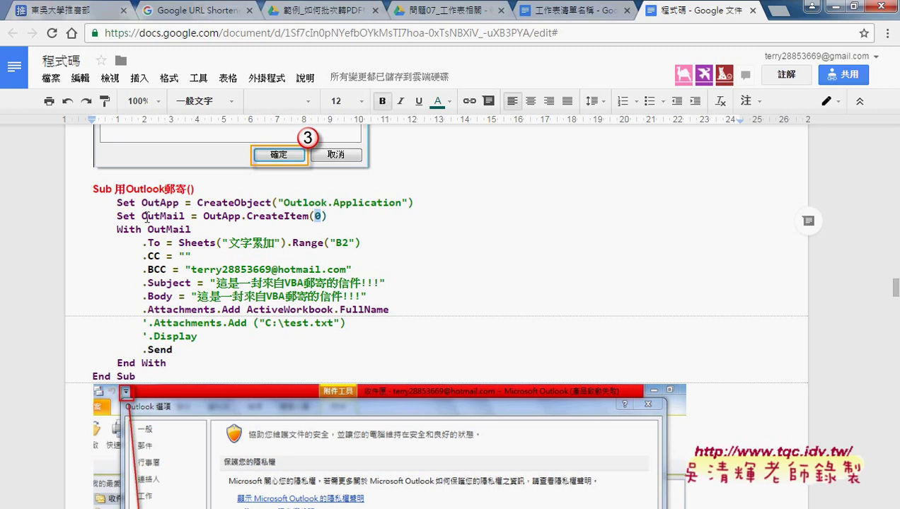
{"action": "left_click_drag", "start_coordinate": [142, 217], "coordinate": [185, 217]}
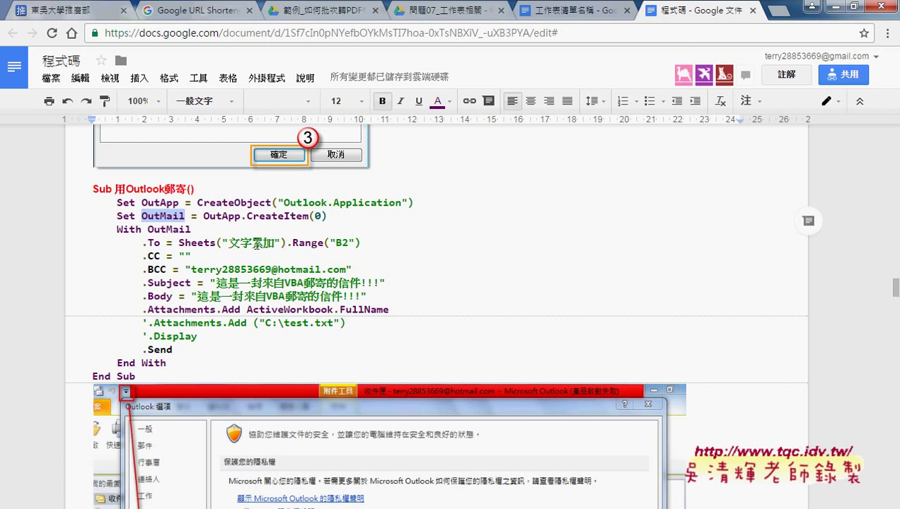
{"action": "left_click", "coordinate": [151, 242]}
{"action": "left_click_drag", "start_coordinate": [178, 242], "coordinate": [364, 243]}
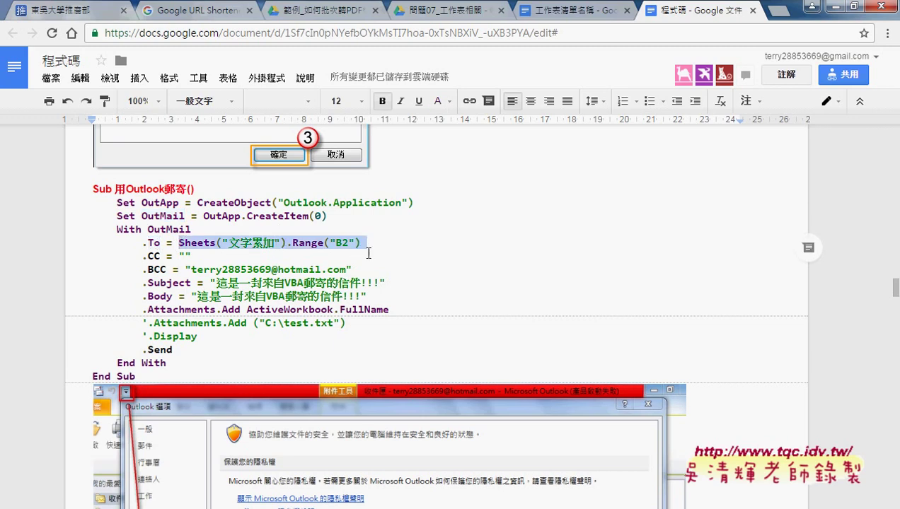
{"action": "left_click", "coordinate": [191, 244]}
{"action": "left_click_drag", "start_coordinate": [177, 243], "coordinate": [288, 245]}
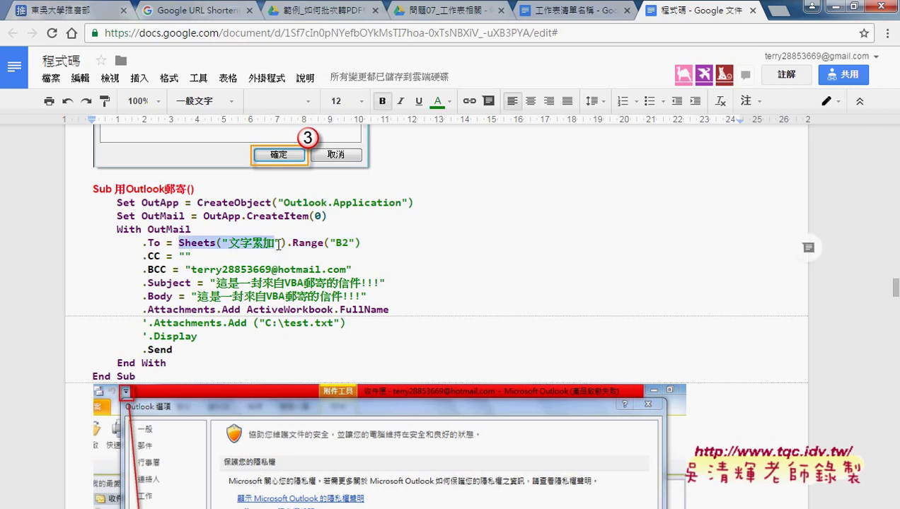
{"action": "left_click_drag", "start_coordinate": [363, 242], "coordinate": [291, 244]}
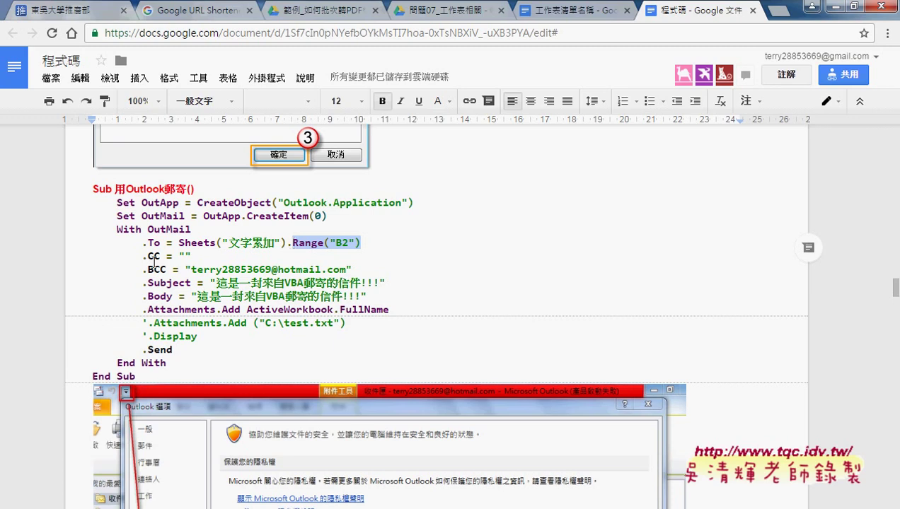
{"action": "left_click_drag", "start_coordinate": [147, 256], "coordinate": [191, 255]}
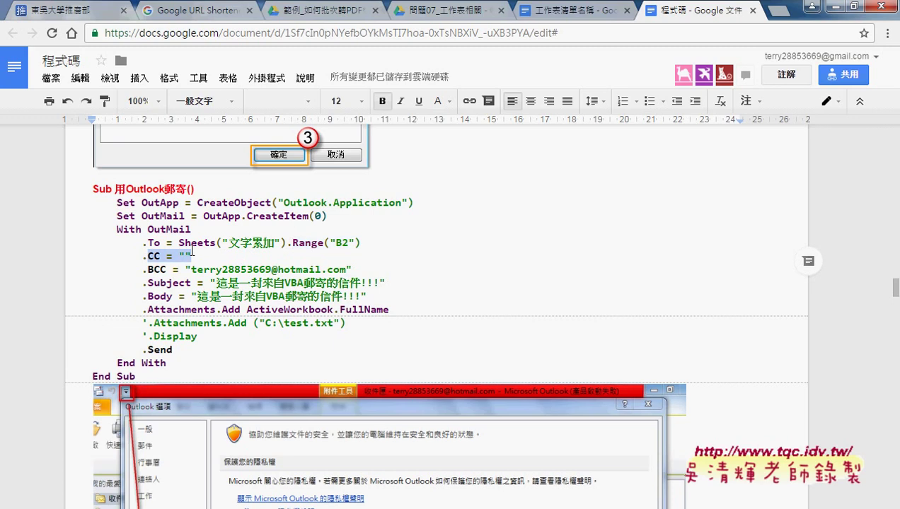
{"action": "left_click_drag", "start_coordinate": [147, 269], "coordinate": [180, 270]}
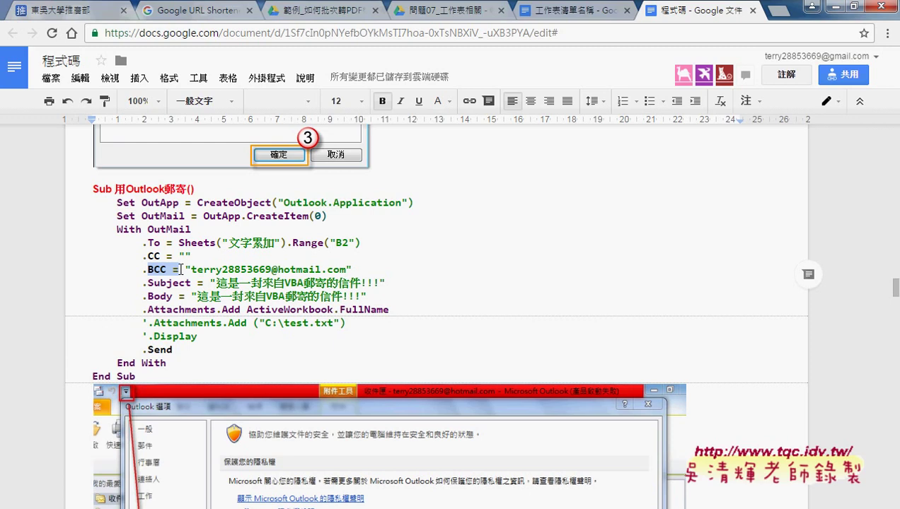
{"action": "left_click_drag", "start_coordinate": [191, 269], "coordinate": [340, 270]}
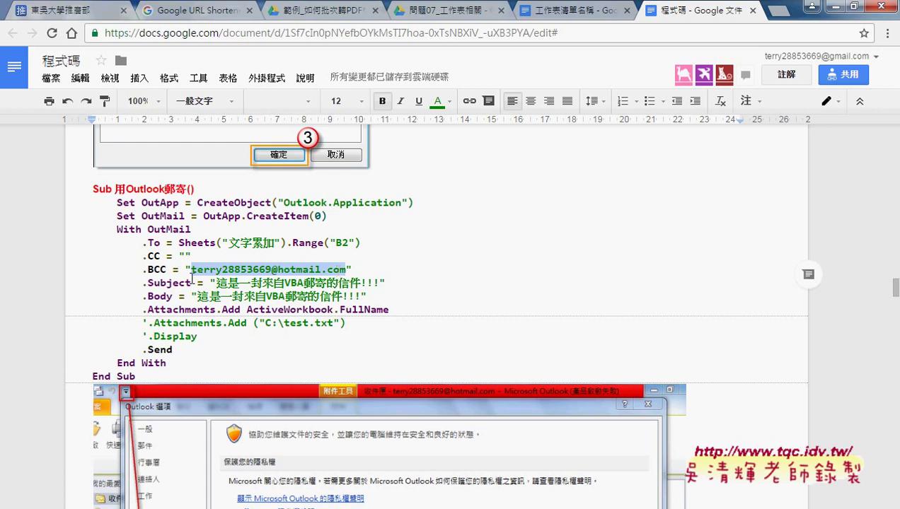
{"action": "left_click", "coordinate": [169, 297]}
{"action": "left_click_drag", "start_coordinate": [192, 297], "coordinate": [369, 295]}
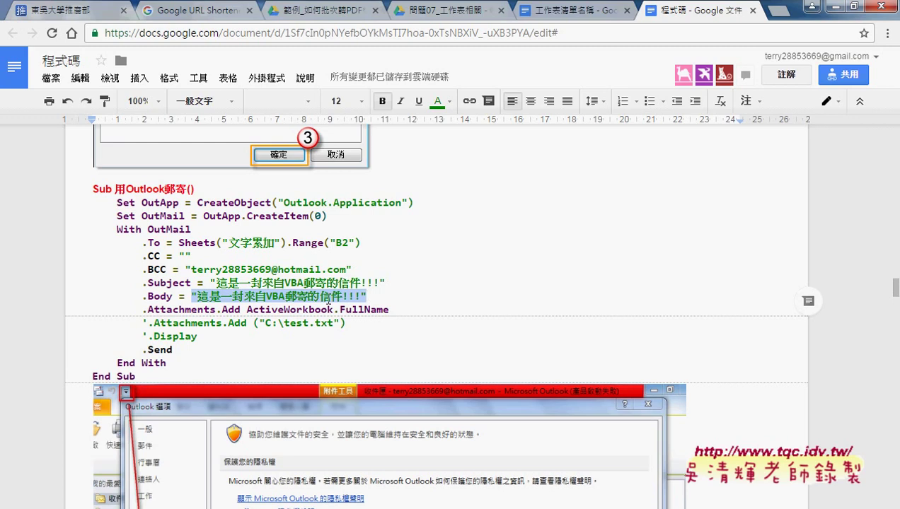
{"action": "left_click", "coordinate": [148, 309]}
{"action": "left_click_drag", "start_coordinate": [148, 309], "coordinate": [241, 309]}
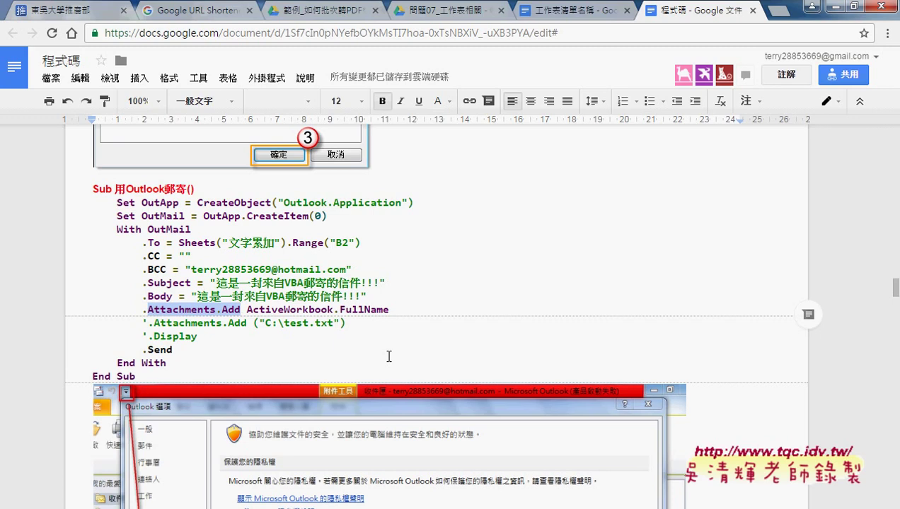
{"action": "left_click_drag", "start_coordinate": [247, 309], "coordinate": [388, 309]}
{"action": "left_click", "coordinate": [286, 311]}
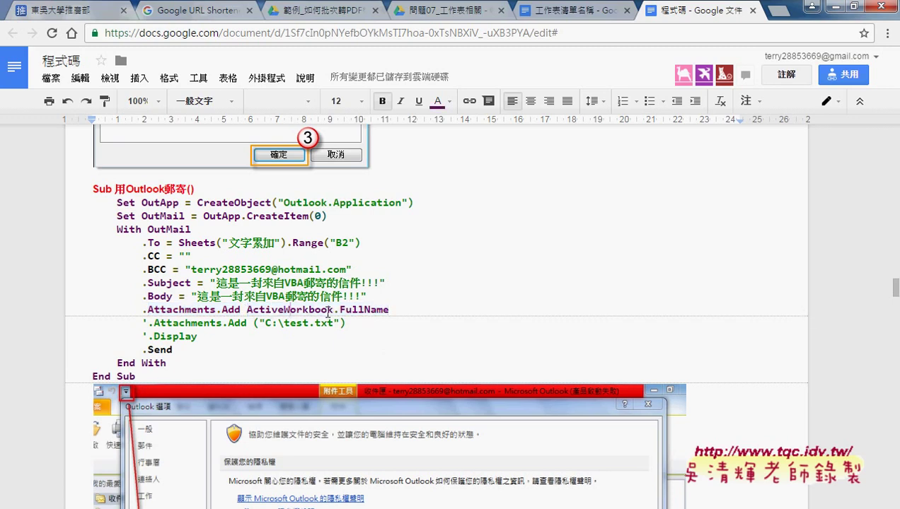
{"action": "left_click", "coordinate": [328, 309]}
{"action": "key", "text": "shift+Left"}
{"action": "key", "text": "shift+Left"}
{"action": "key", "text": "shift+Left"}
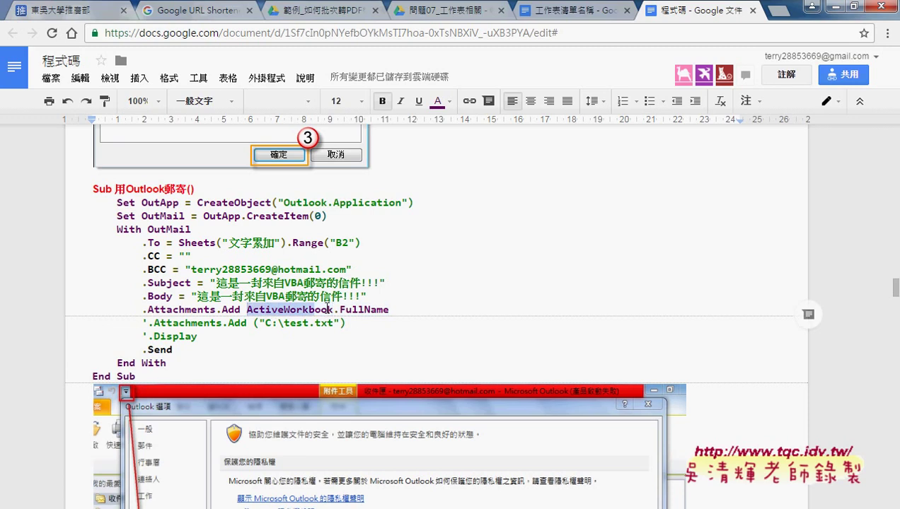
{"action": "left_click_drag", "start_coordinate": [327, 310], "coordinate": [391, 309]}
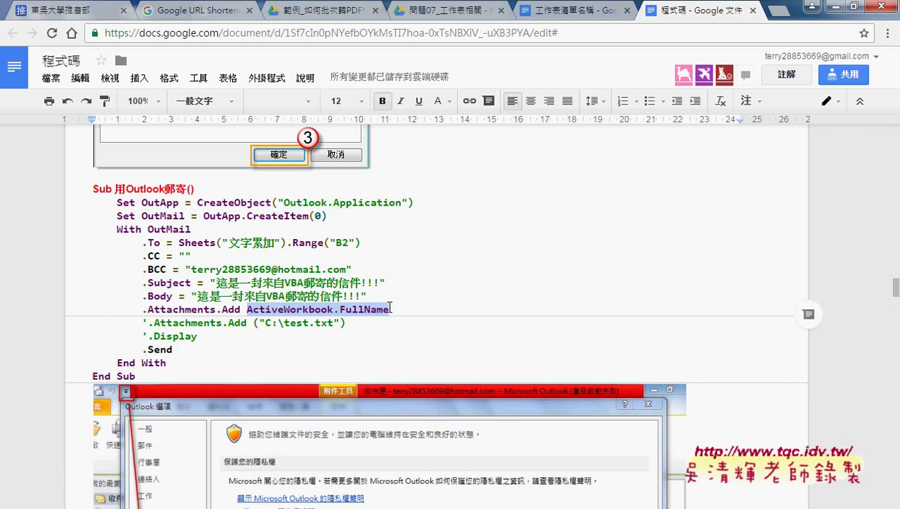
{"action": "left_click_drag", "start_coordinate": [173, 350], "coordinate": [142, 350]}
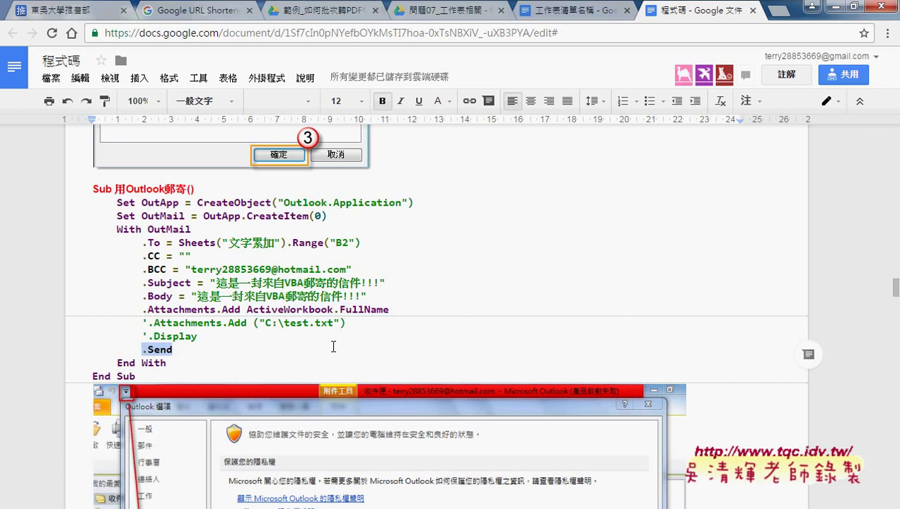
Scroll past the Outlook Trust Center screenshot down to the 批次郵寄工作薄 batch-mailing loop.
{"action": "scroll", "coordinate": [333, 346], "scroll_direction": "down", "scroll_amount": 3}
{"action": "scroll", "coordinate": [333, 347], "scroll_direction": "down", "scroll_amount": 2}
{"action": "scroll", "coordinate": [333, 346], "scroll_direction": "up", "scroll_amount": 2}
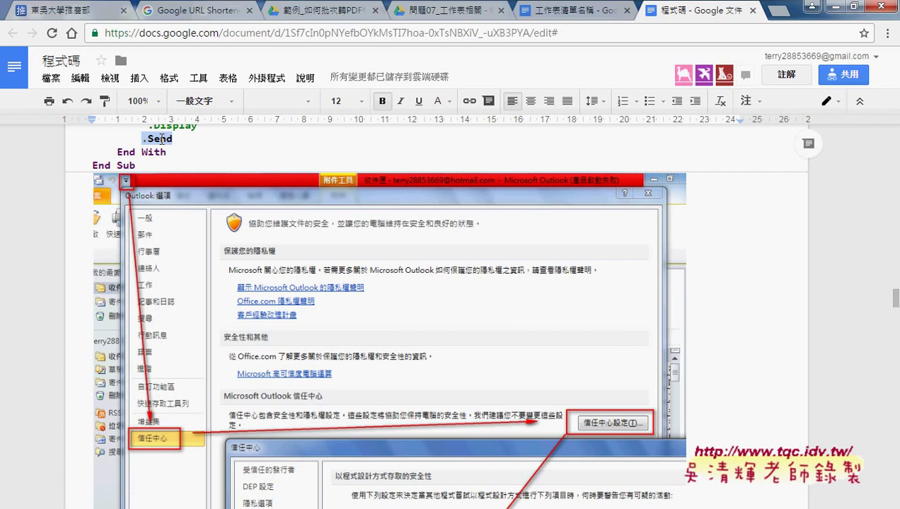
{"action": "scroll", "coordinate": [489, 258], "scroll_direction": "down", "scroll_amount": 4}
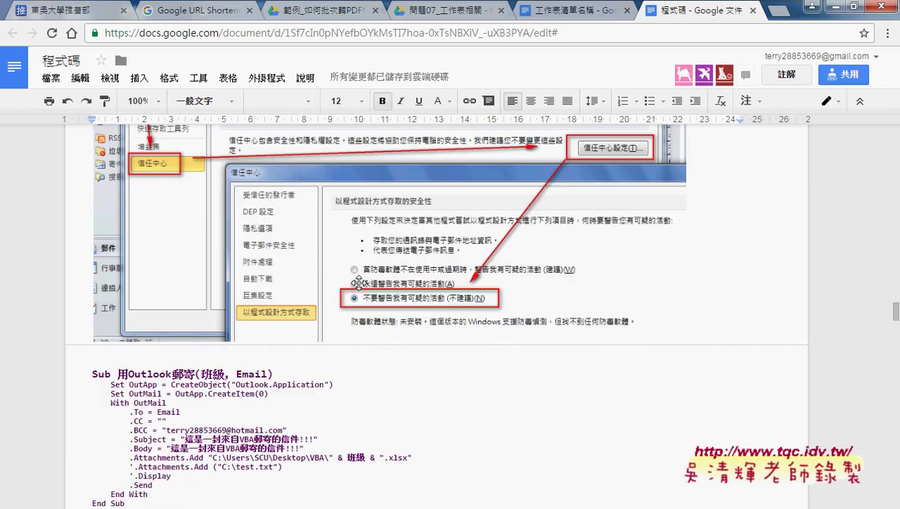
{"action": "scroll", "coordinate": [487, 253], "scroll_direction": "up", "scroll_amount": 1}
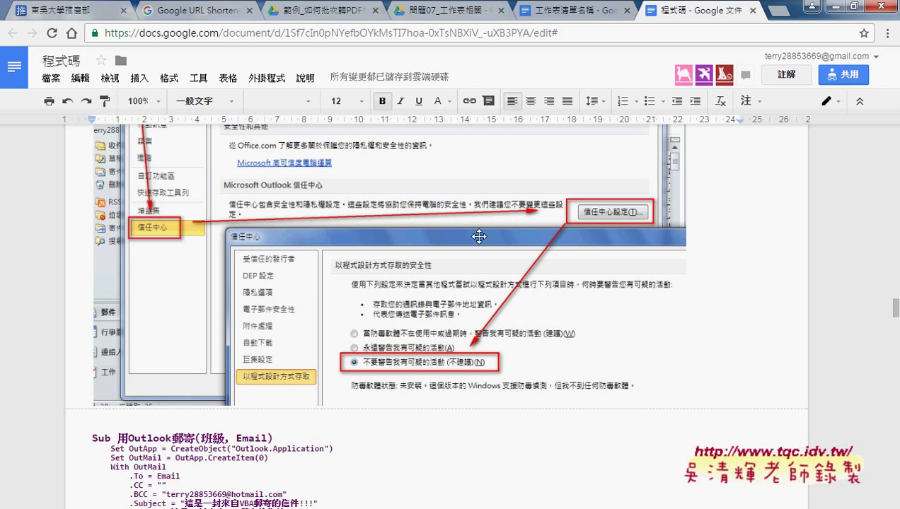
{"action": "scroll", "coordinate": [479, 236], "scroll_direction": "up", "scroll_amount": 1}
{"action": "scroll", "coordinate": [479, 236], "scroll_direction": "up", "scroll_amount": 1}
{"action": "scroll", "coordinate": [479, 236], "scroll_direction": "up", "scroll_amount": 1}
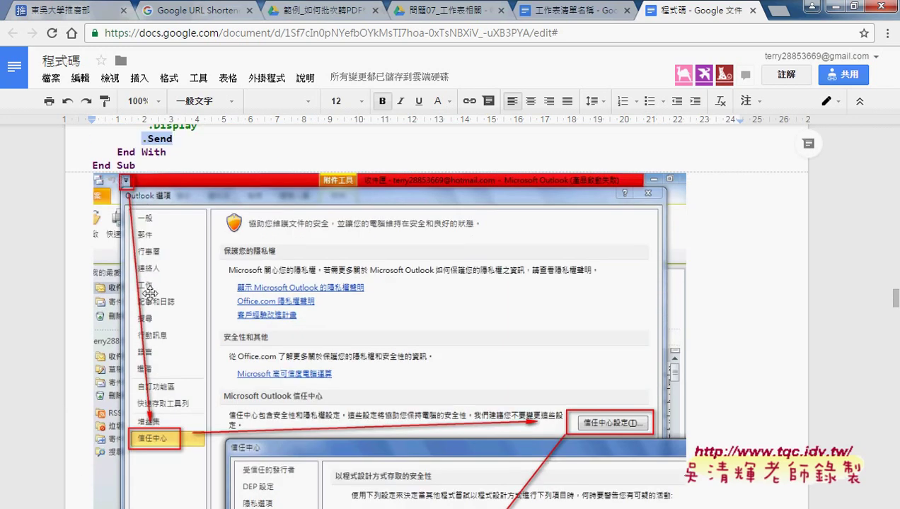
{"action": "scroll", "coordinate": [172, 431], "scroll_direction": "down", "scroll_amount": 2}
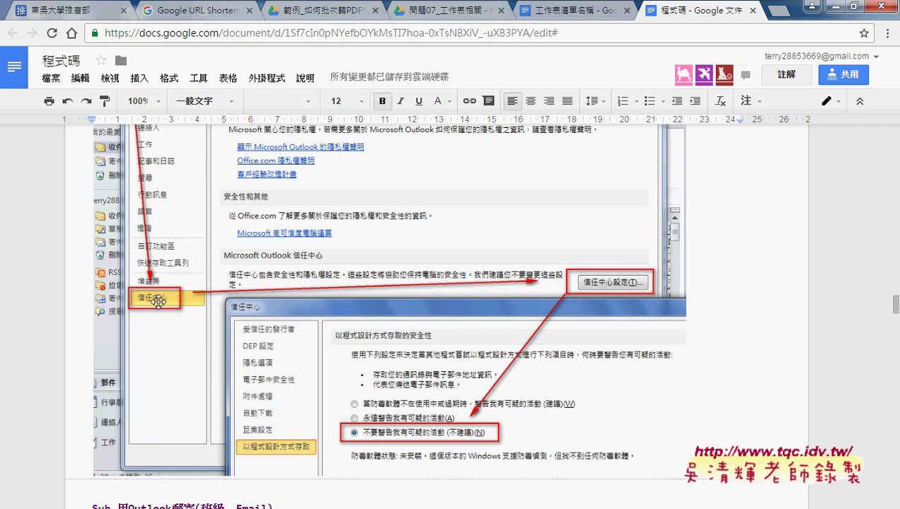
{"action": "scroll", "coordinate": [157, 302], "scroll_direction": "down", "scroll_amount": 1}
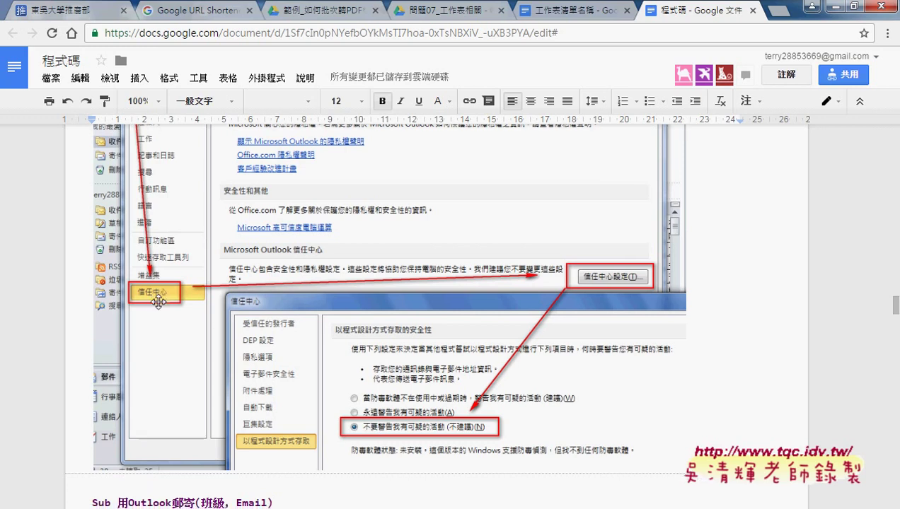
{"action": "scroll", "coordinate": [157, 302], "scroll_direction": "down", "scroll_amount": 1}
{"action": "scroll", "coordinate": [159, 302], "scroll_direction": "down", "scroll_amount": 2}
Point to the Email parameter, then go to the 問題07_工作表相關 Drive folder.
{"action": "scroll", "coordinate": [158, 303], "scroll_direction": "down", "scroll_amount": 1}
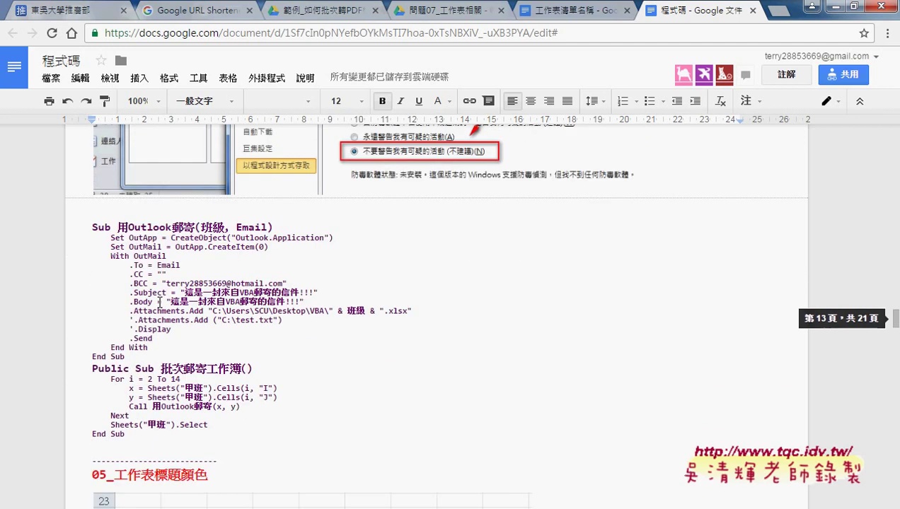
{"action": "left_click", "coordinate": [253, 227]}
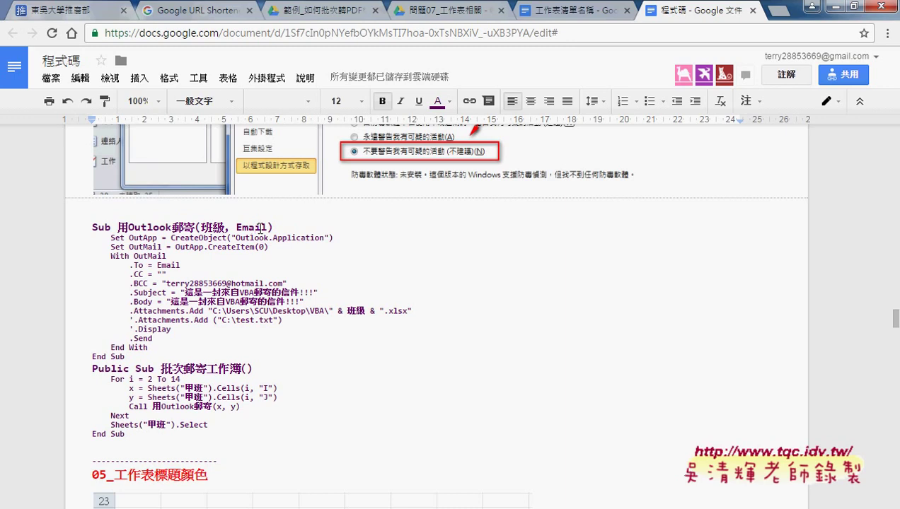
{"action": "left_click", "coordinate": [452, 11]}
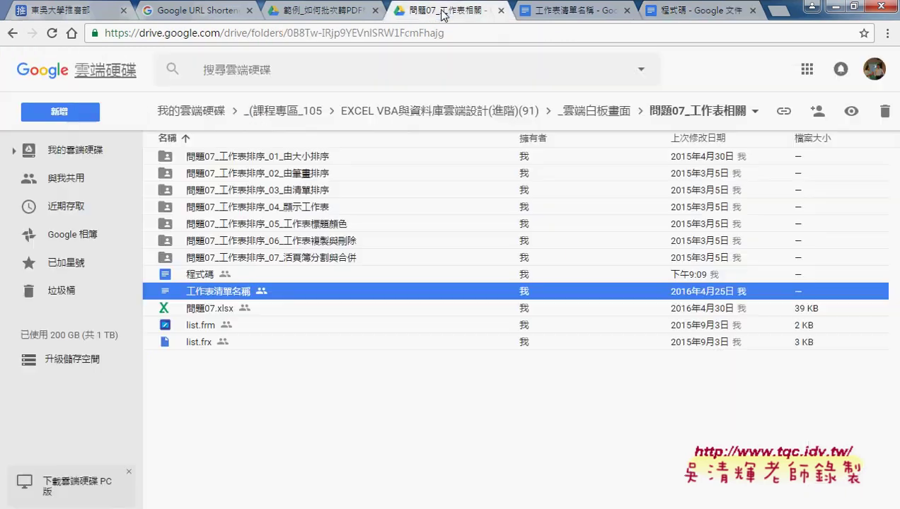
Review the 甲班/乙班 class-to-email table in 工作表清單名稱, then return to 程式碼.
{"action": "double_click", "coordinate": [238, 290]}
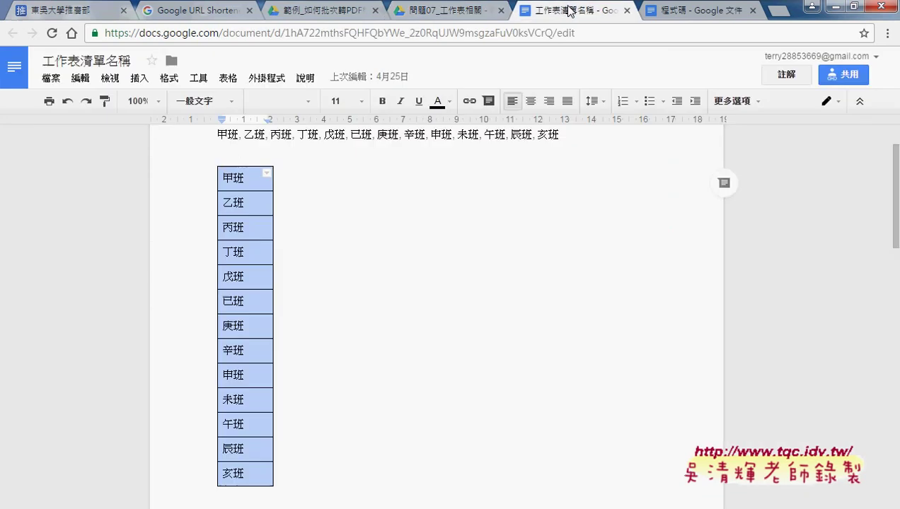
{"action": "scroll", "coordinate": [484, 220], "scroll_direction": "down", "scroll_amount": 5}
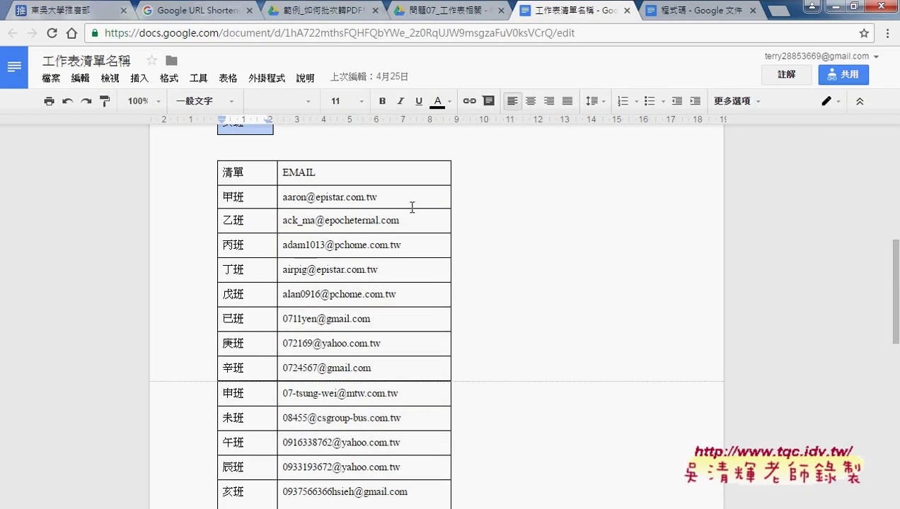
{"action": "left_click_drag", "start_coordinate": [239, 194], "coordinate": [254, 221]}
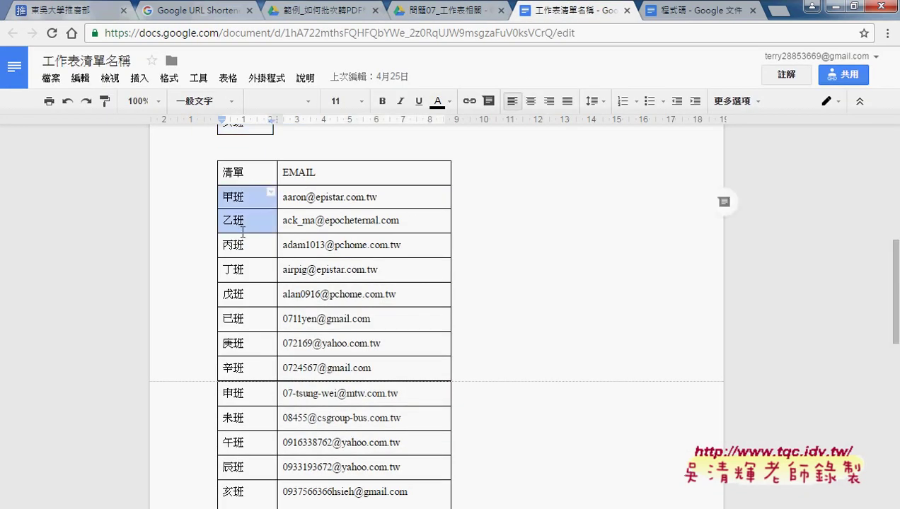
{"action": "left_click", "coordinate": [325, 196]}
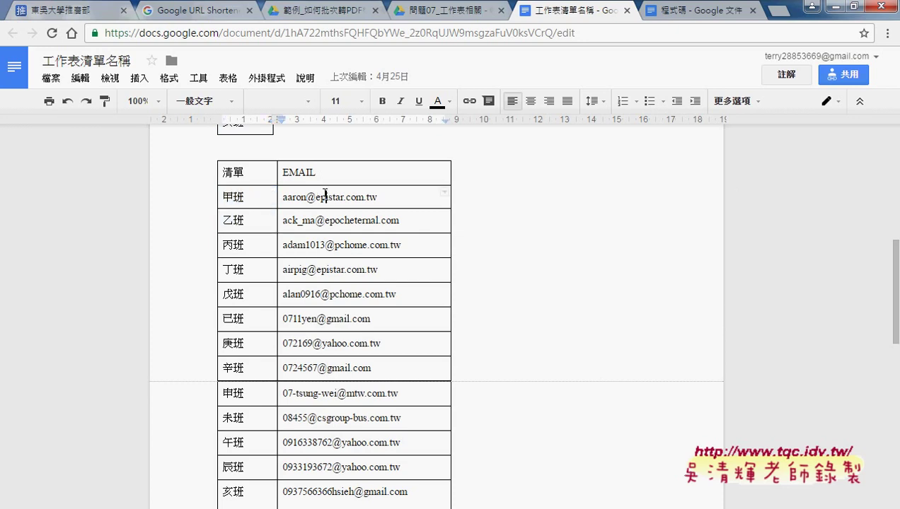
{"action": "left_click", "coordinate": [249, 198]}
{"action": "left_click", "coordinate": [376, 199]}
{"action": "left_click_drag", "start_coordinate": [254, 197], "coordinate": [281, 196]}
{"action": "left_click", "coordinate": [396, 197]}
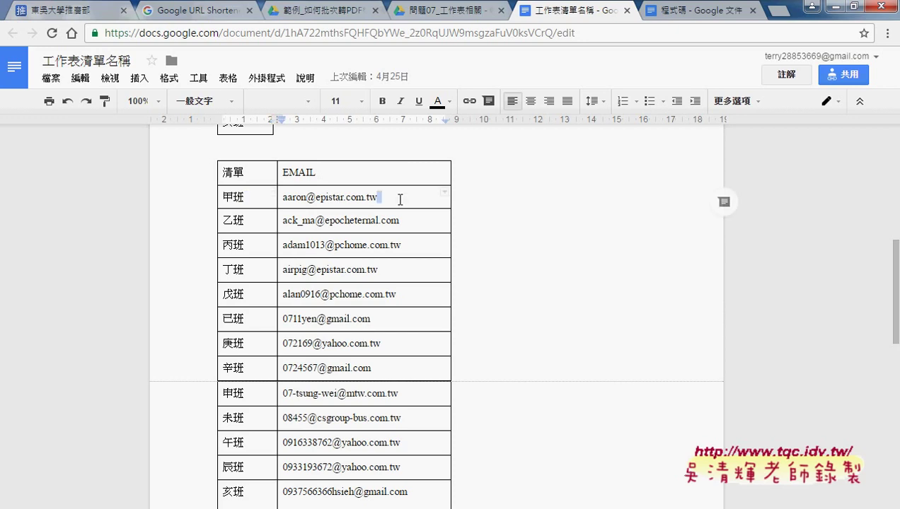
{"action": "left_click", "coordinate": [658, 18]}
{"action": "scroll", "coordinate": [332, 313], "scroll_direction": "down", "scroll_amount": 1}
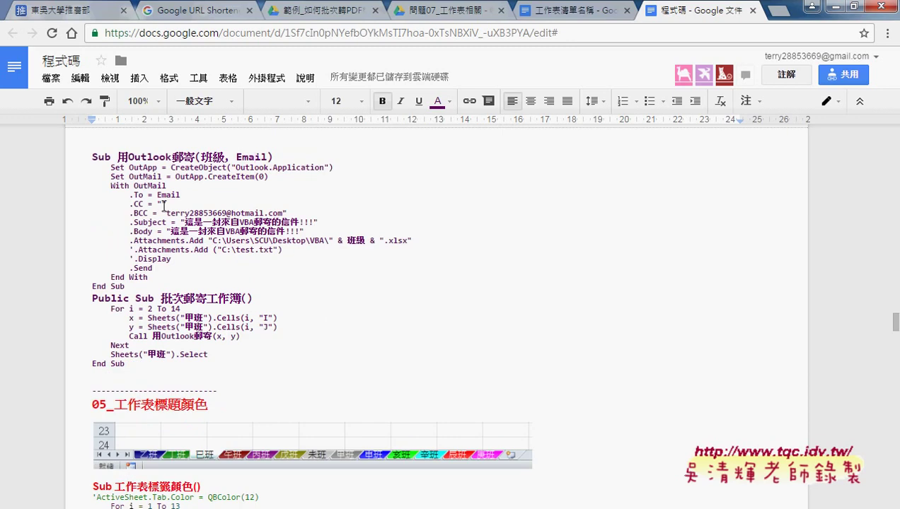
{"action": "scroll", "coordinate": [224, 268], "scroll_direction": "down", "scroll_amount": 1}
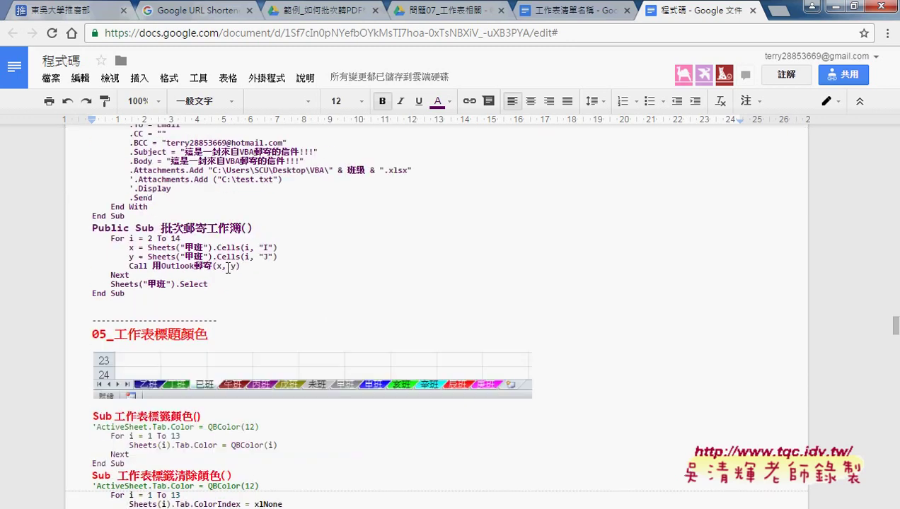
{"action": "left_click", "coordinate": [160, 239]}
{"action": "left_click_drag", "start_coordinate": [161, 266], "coordinate": [212, 267]}
{"action": "left_click", "coordinate": [230, 266]}
{"action": "left_click_drag", "start_coordinate": [131, 291], "coordinate": [84, 229]}
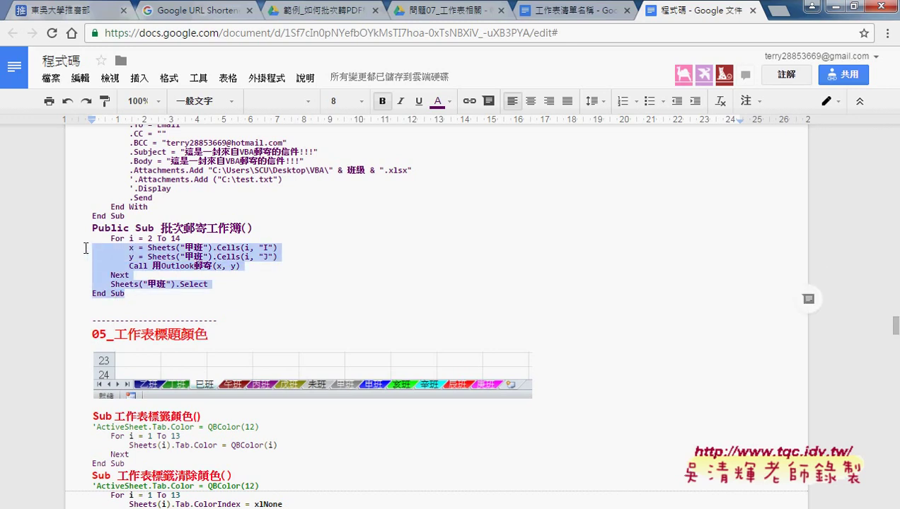
{"action": "scroll", "coordinate": [232, 275], "scroll_direction": "up", "scroll_amount": 1}
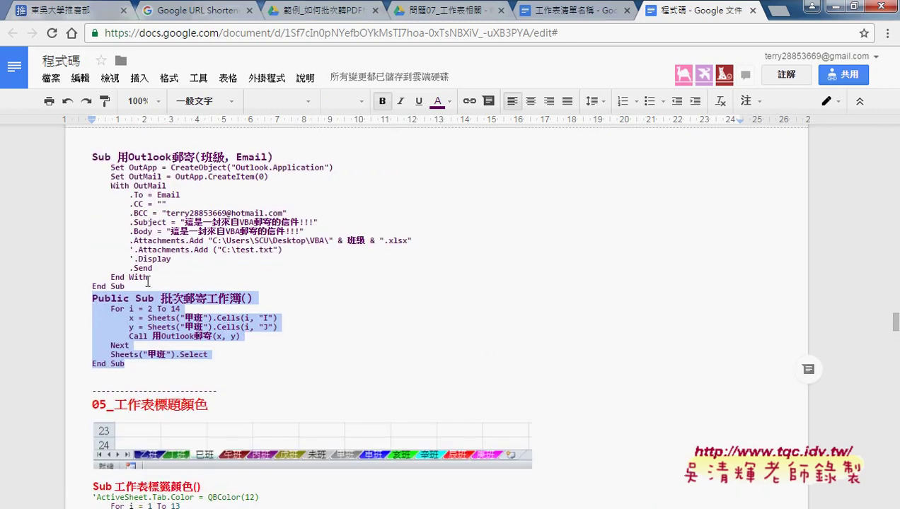
{"action": "left_click_drag", "start_coordinate": [149, 278], "coordinate": [84, 158]}
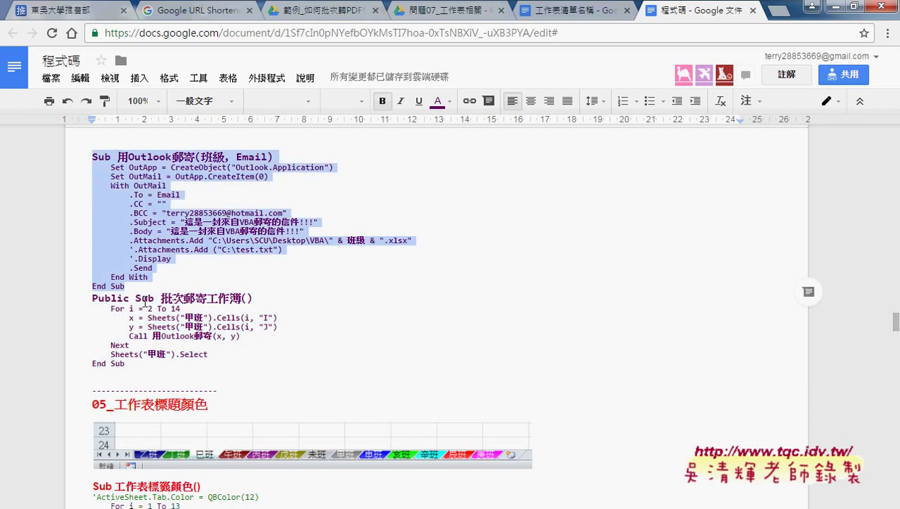
{"action": "left_click", "coordinate": [212, 157]}
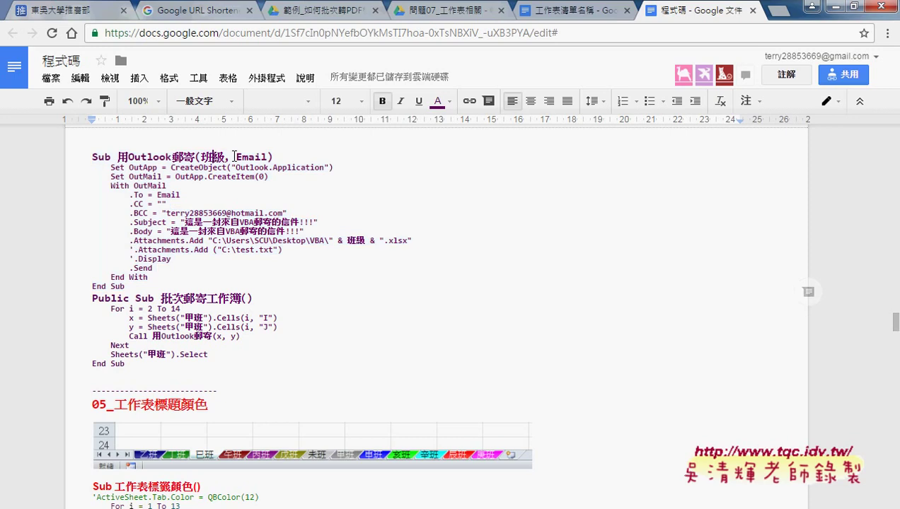